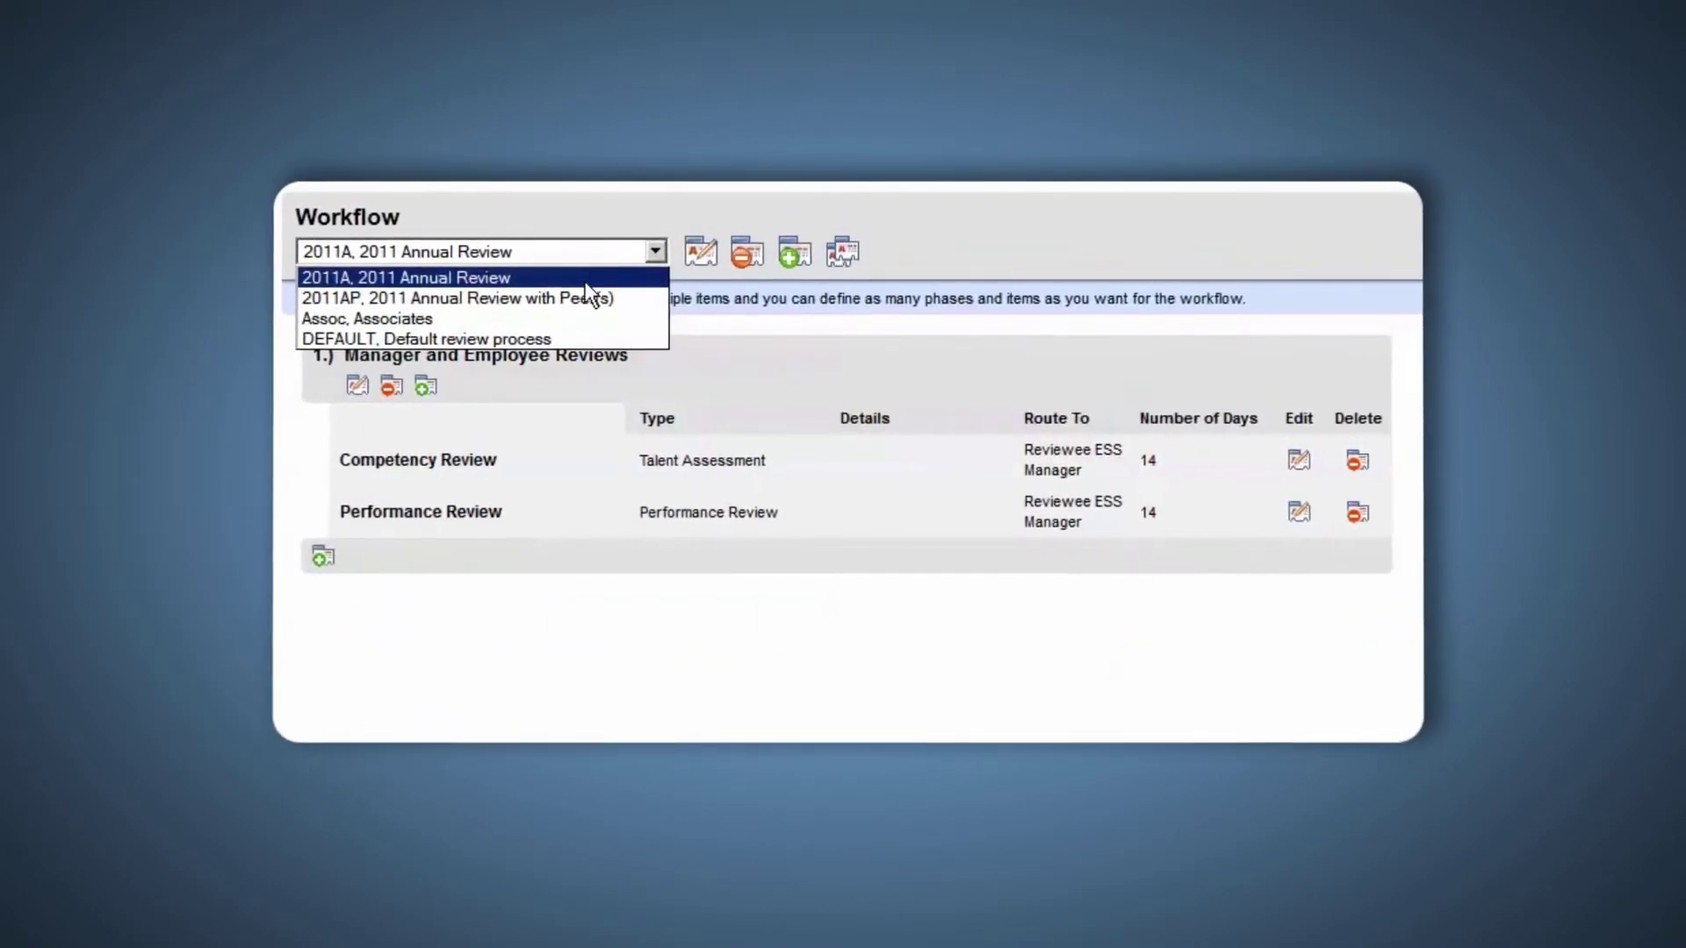
# Load the '2011AP, 2011 Annual Review with Peer(s)' workflow from the workflow dropdown.
pyautogui.click(575, 299)
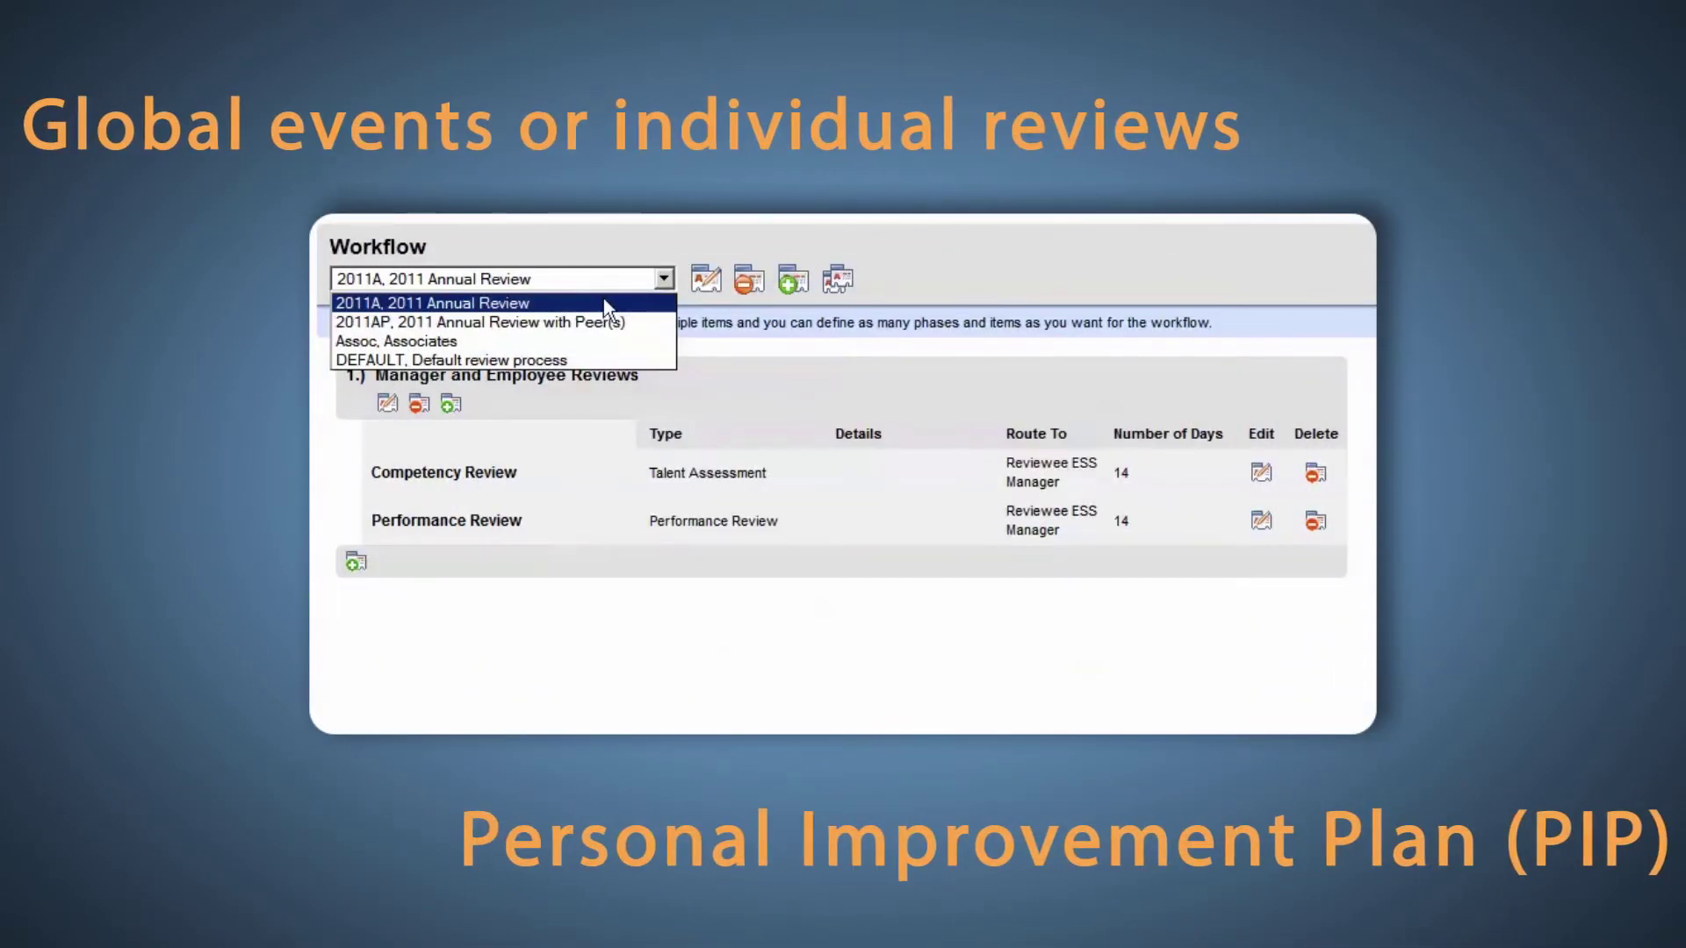
# Show the workflow's Peer Reviews phase with its seven-day peer rating review.
pyautogui.click(591, 327)
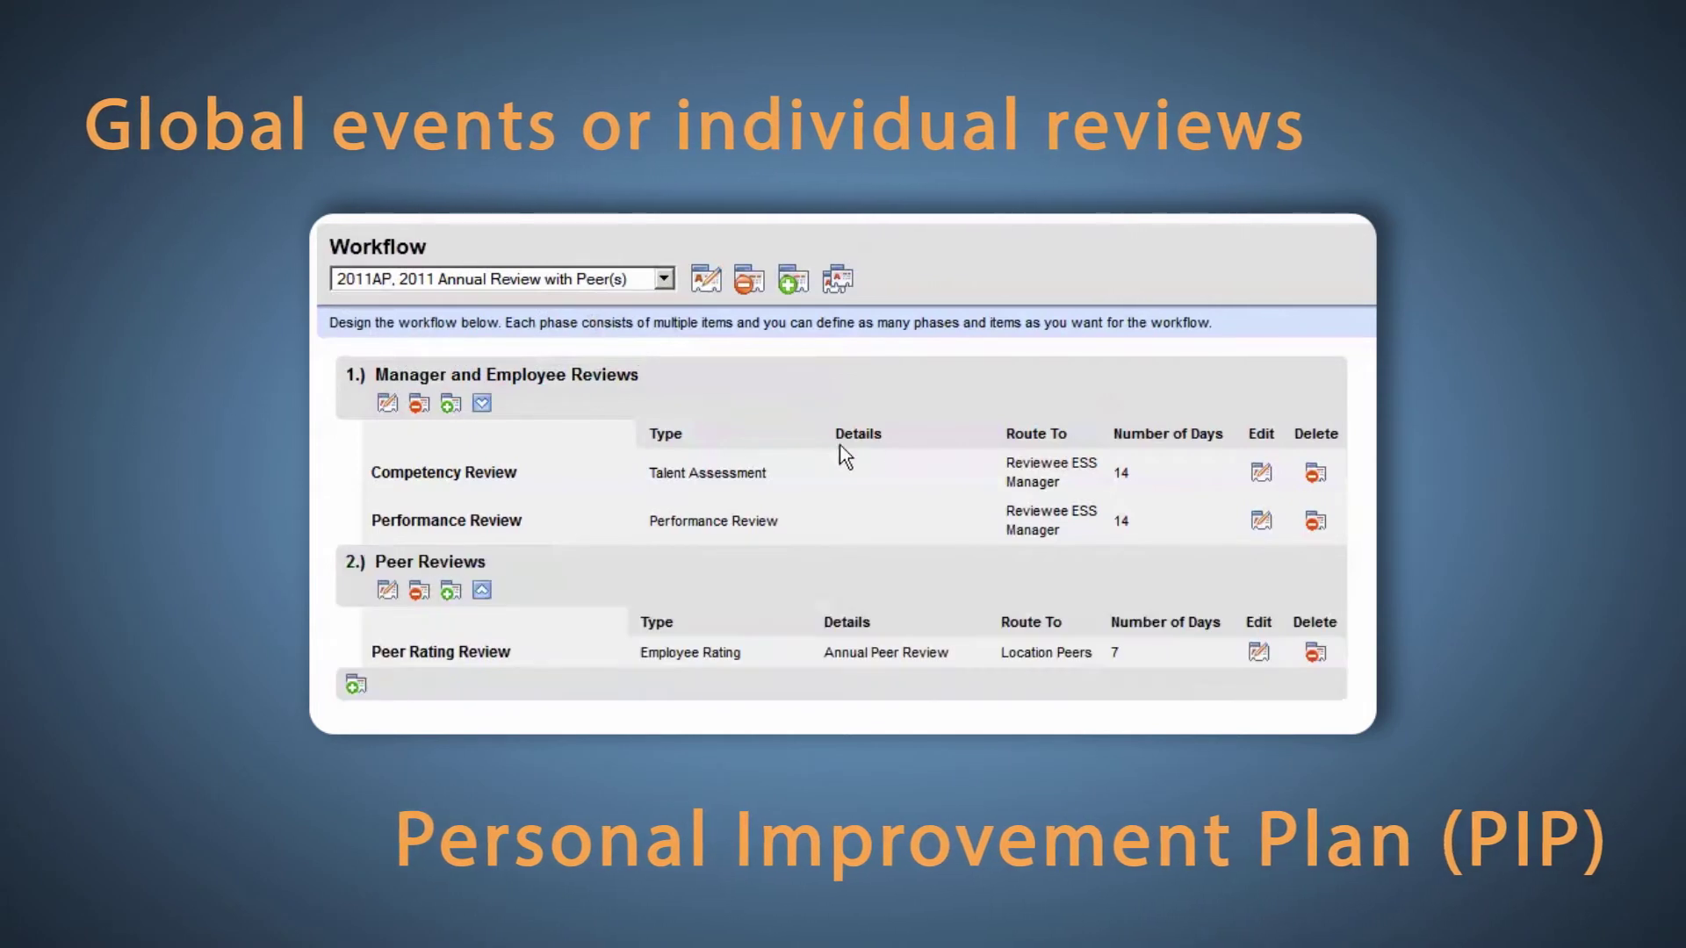